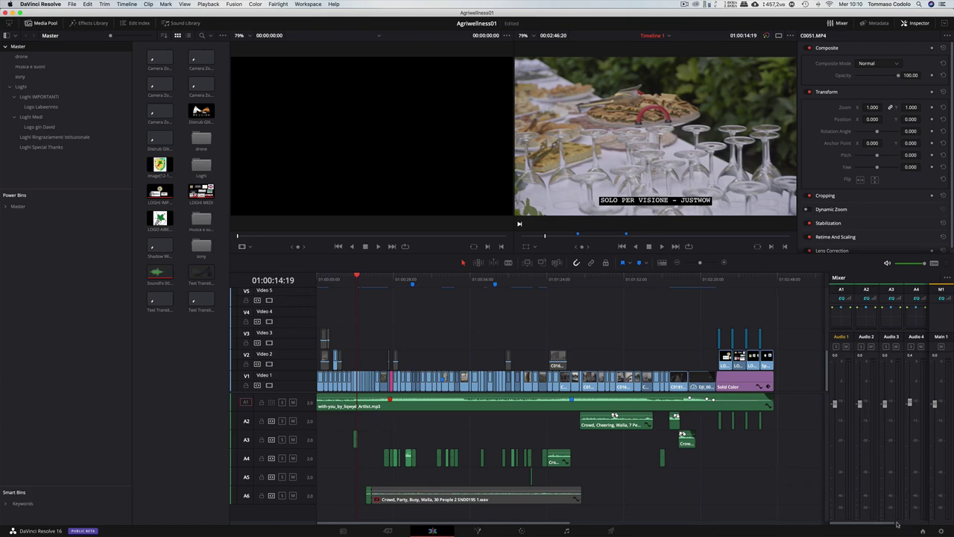
- From the Project Manager, export Agriwellness01 as the project file 'export test bartender' in Downloads
left_click(922, 531)
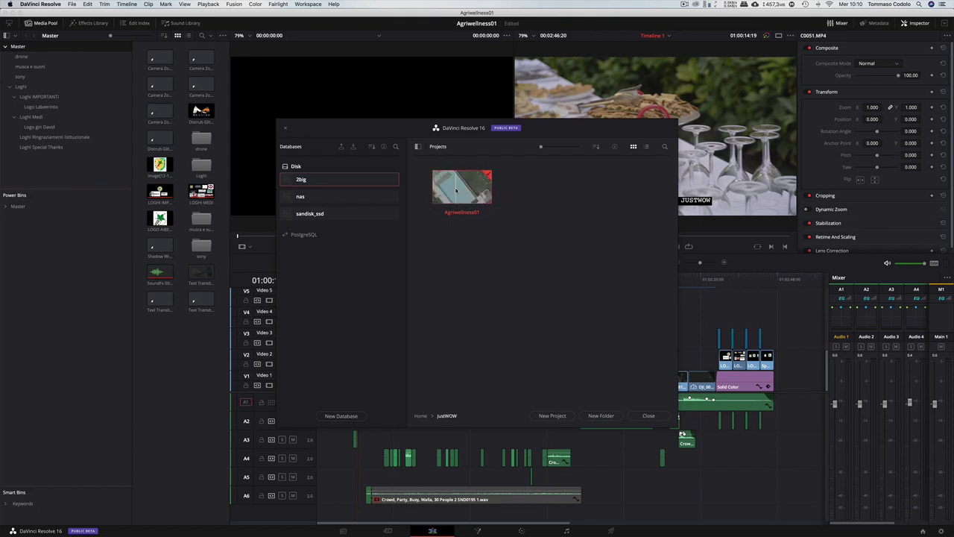
right_click(456, 191)
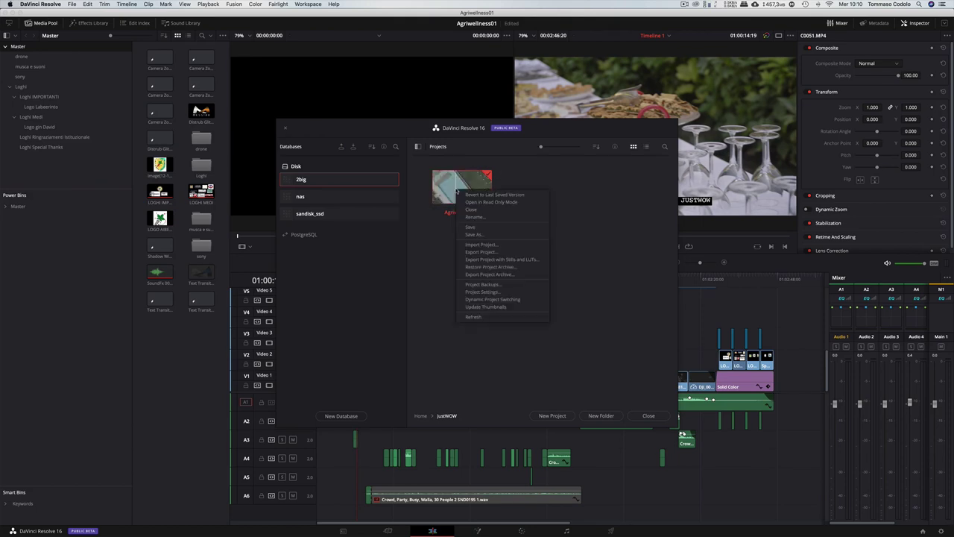
left_click(482, 252)
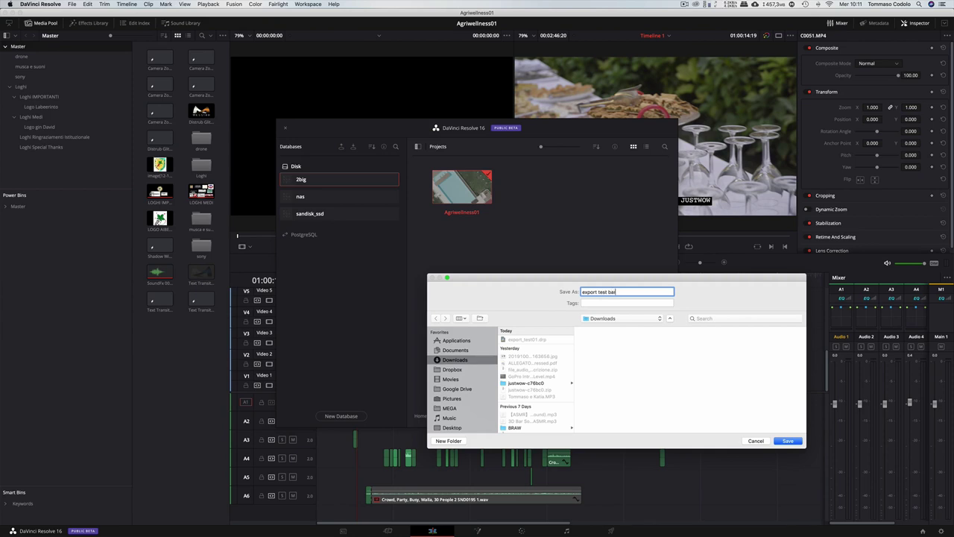
left_click(790, 441)
key("ctrl+Up")
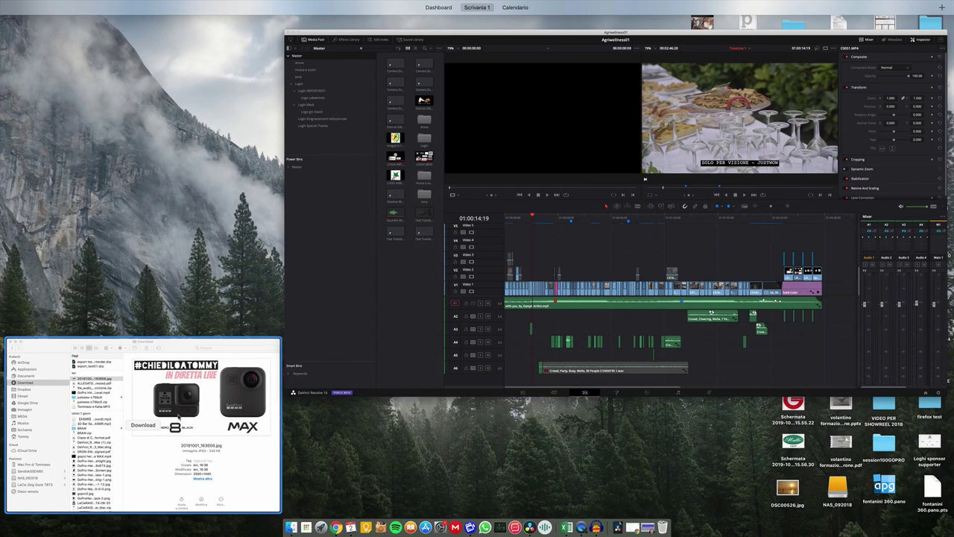
- Bring the Downloads Finder window forward and select the new export test bartender.drp file
left_click(177, 418)
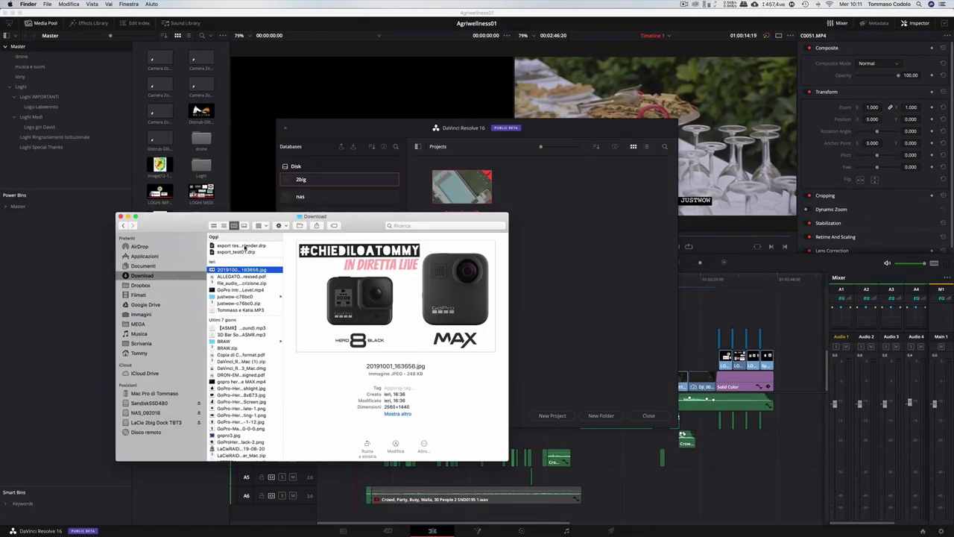
left_click(245, 246)
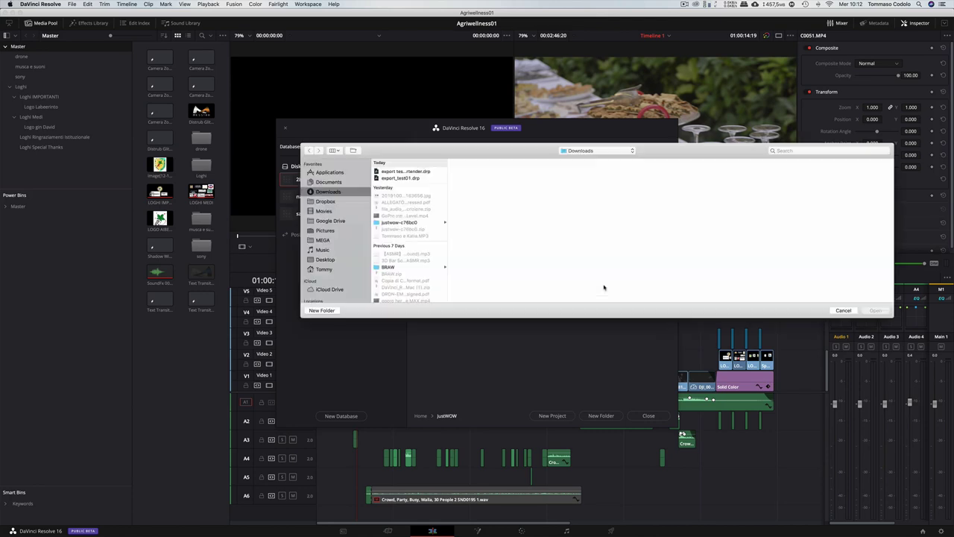
- Import export test bartender.drp into the Project Manager and open the resulting project
left_click(402, 171)
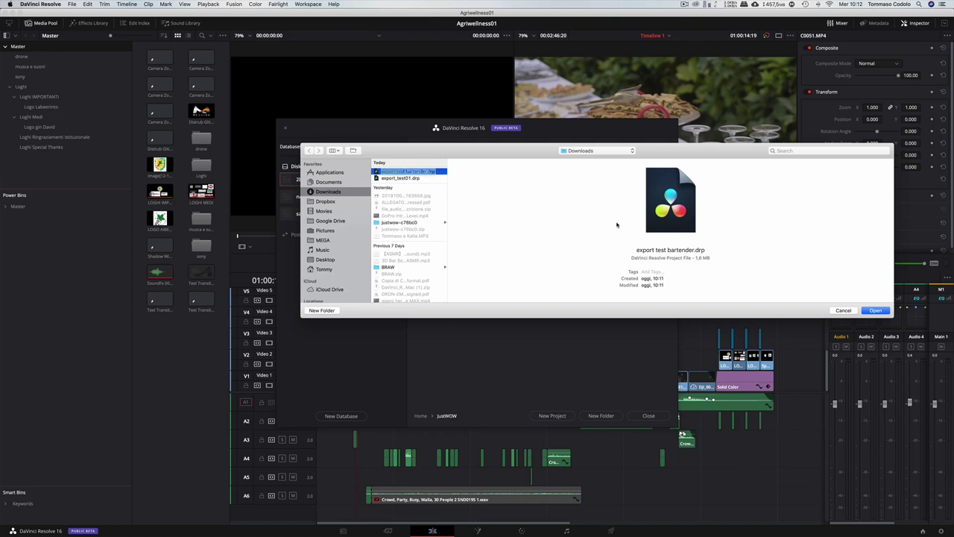
left_click(874, 311)
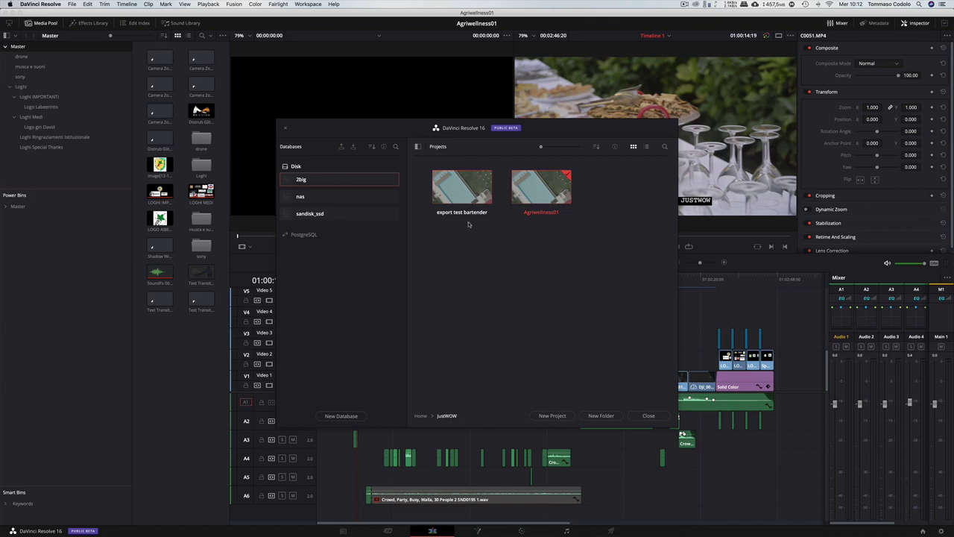
double_click(469, 186)
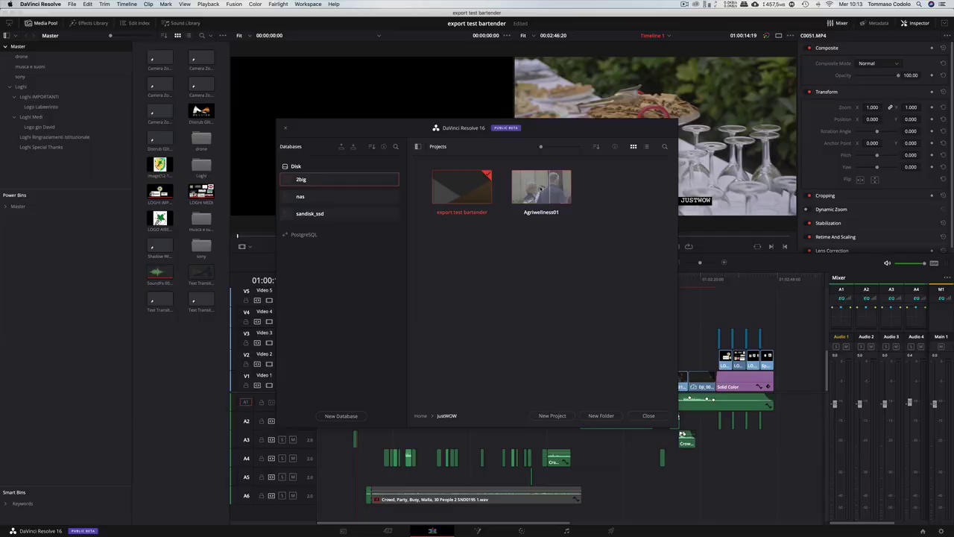
- Export Agriwellness01 as a project archive named 'export test bartender', copying its media in
right_click(540, 188)
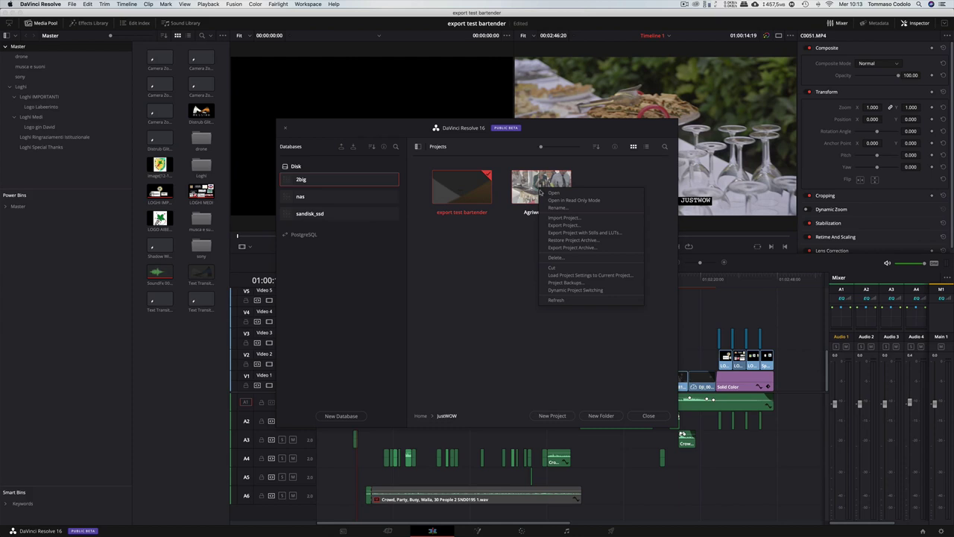
left_click(579, 248)
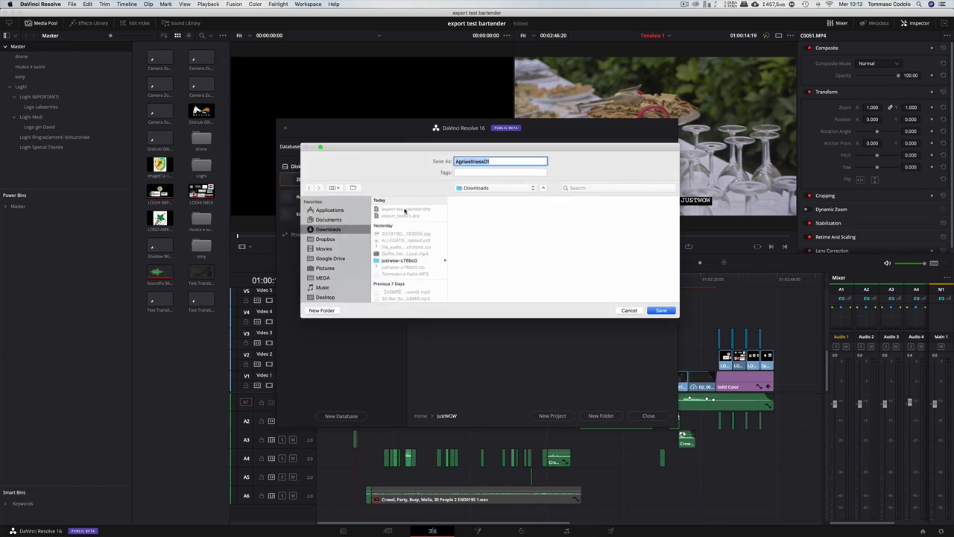
left_click(404, 209)
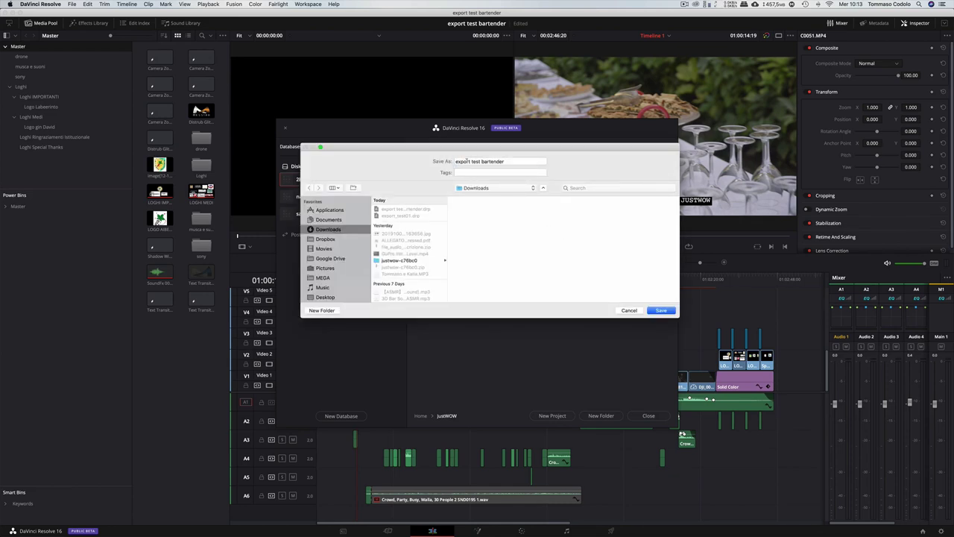
left_click(661, 311)
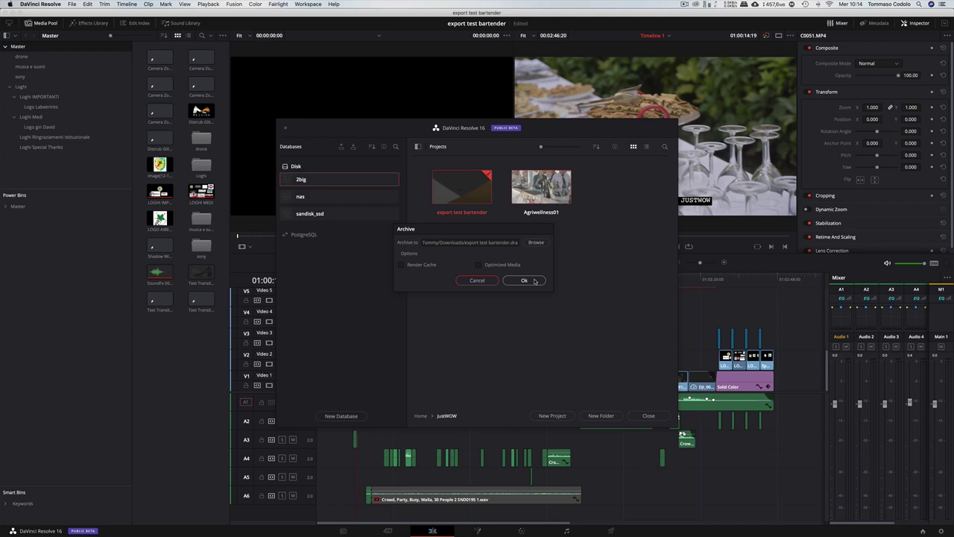
left_click(535, 281)
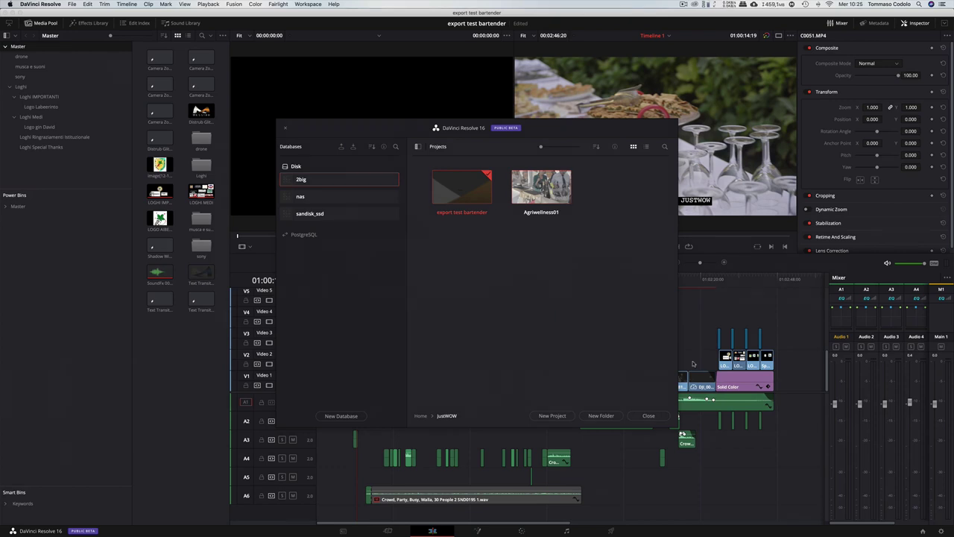
- In a widened Finder column view, open export test bartender.dra and inspect its project.drp
key("ctrl+Up")
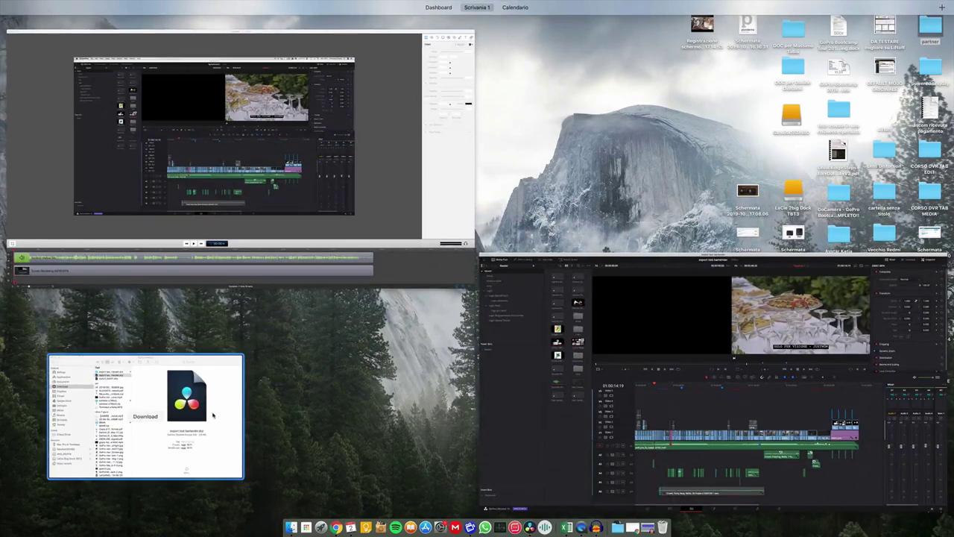
left_click(216, 413)
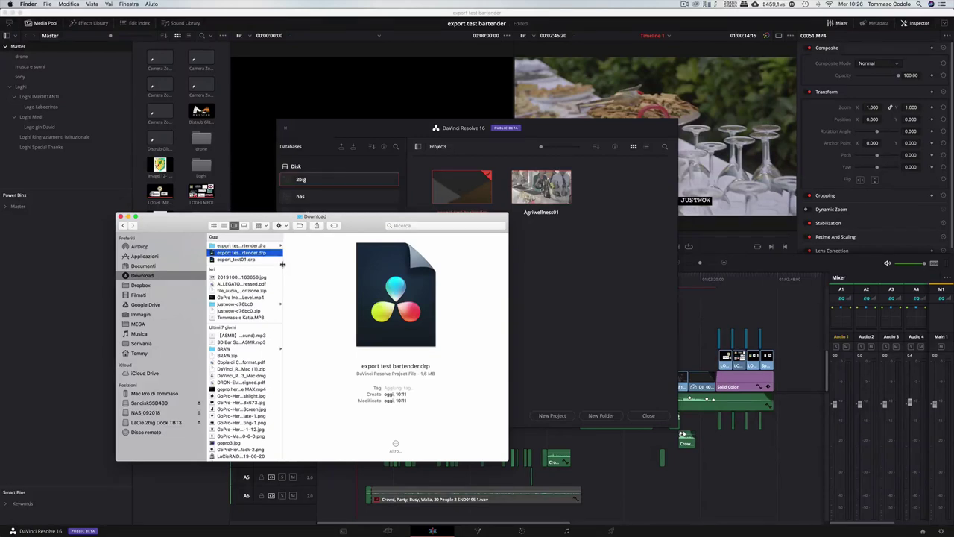
left_click_drag(281, 264, 351, 264)
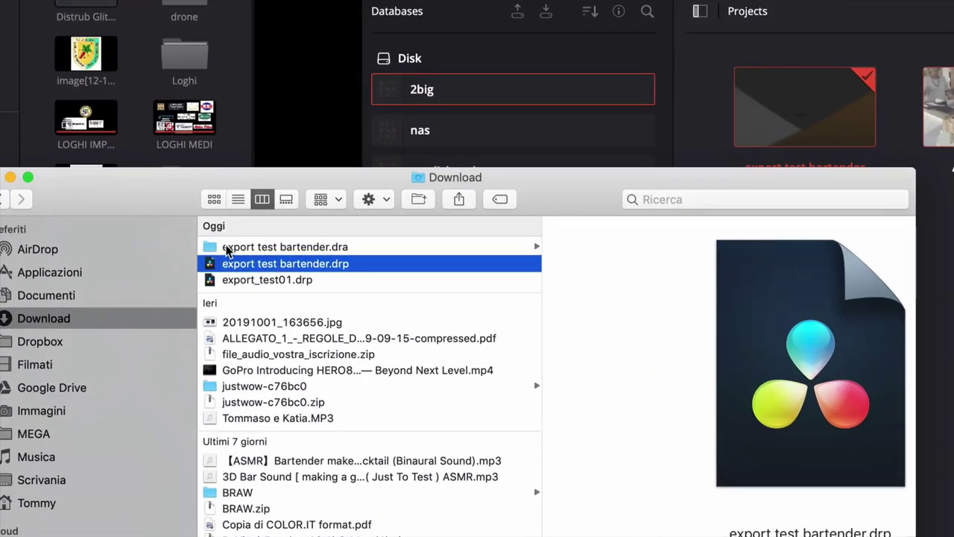
left_click(228, 252)
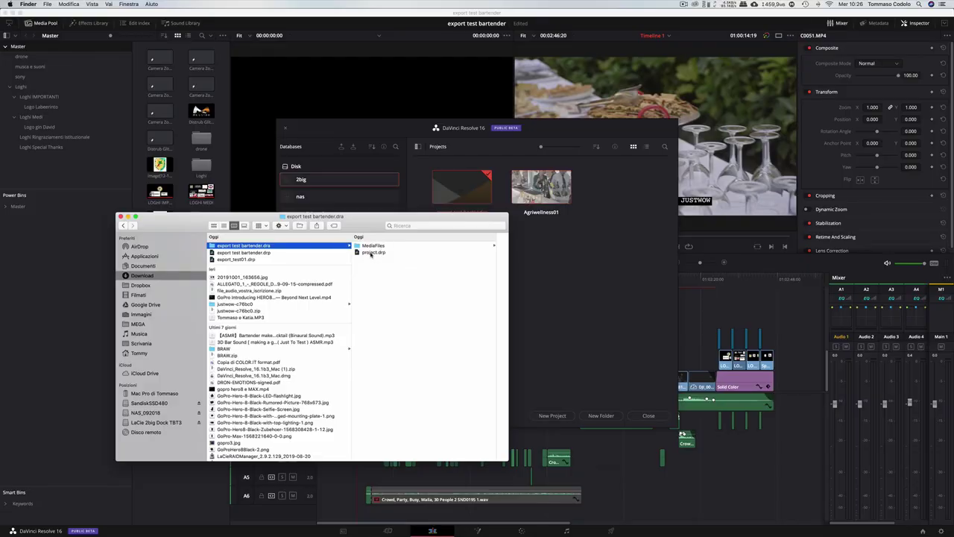
left_click(371, 254)
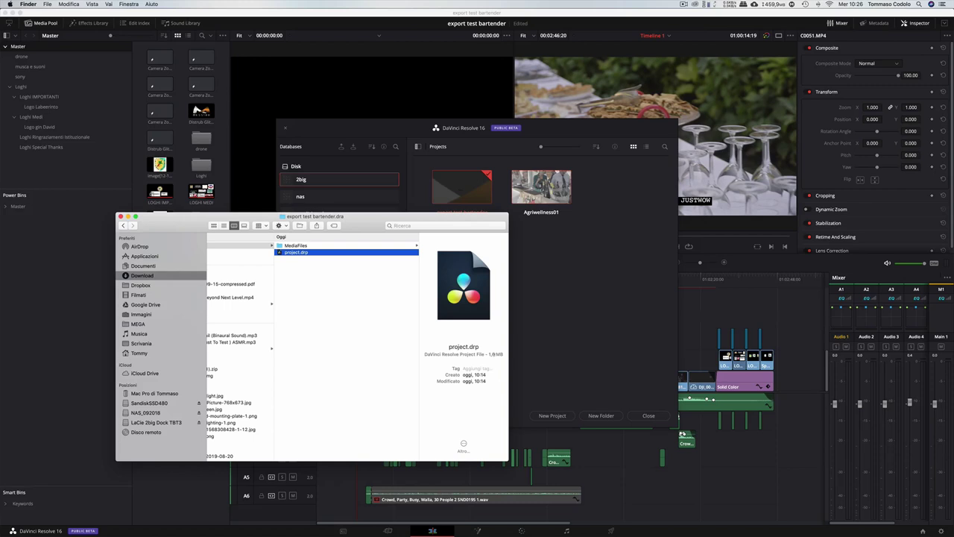
- Browse the archive's MediaFiles > Users > home > Desktop folders to the archived screenshot
scroll(366, 309, "left", 5)
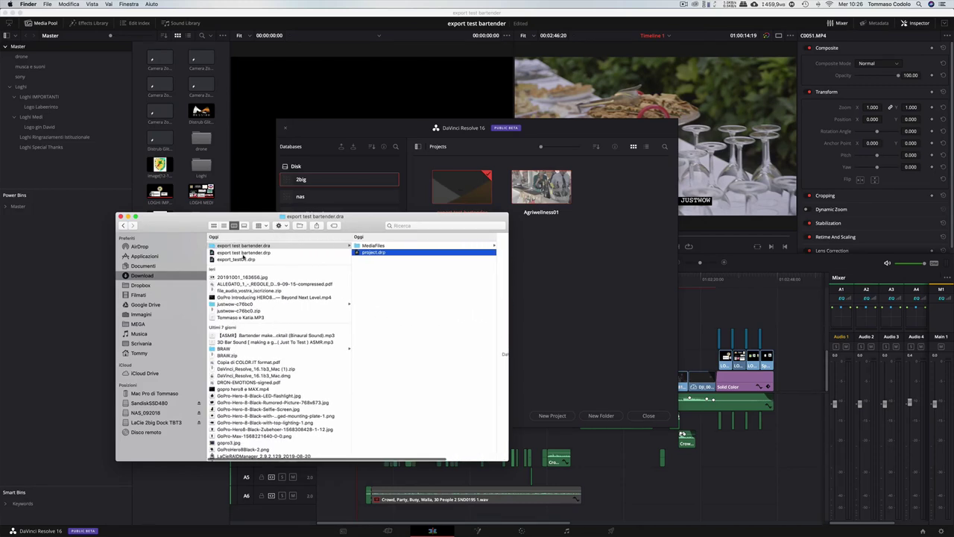
left_click(377, 246)
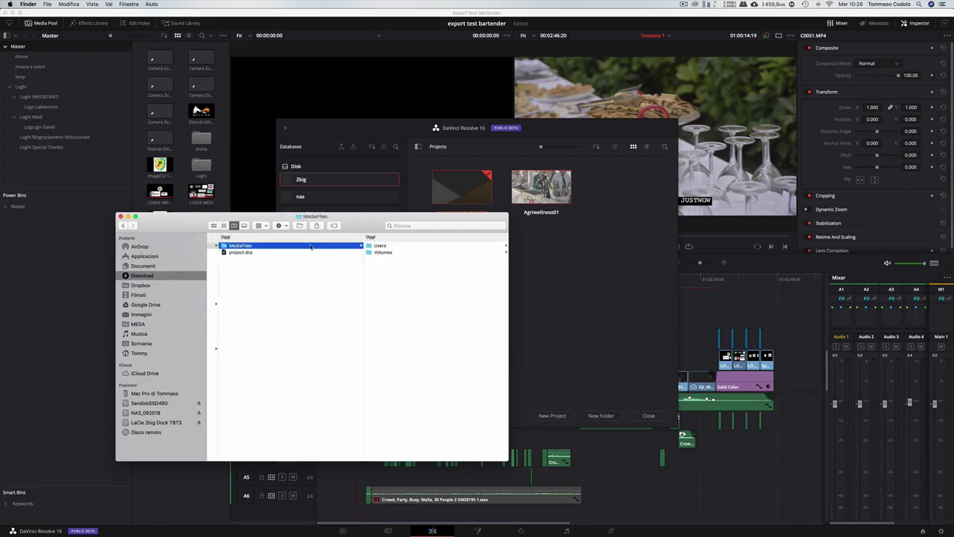
left_click(380, 245)
left_click(380, 246)
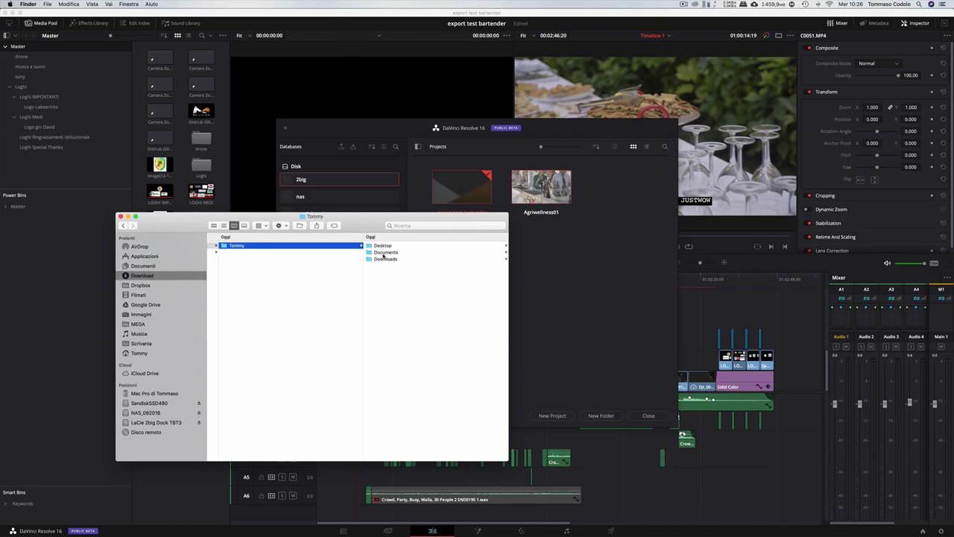
scroll(320, 259, "left", 5)
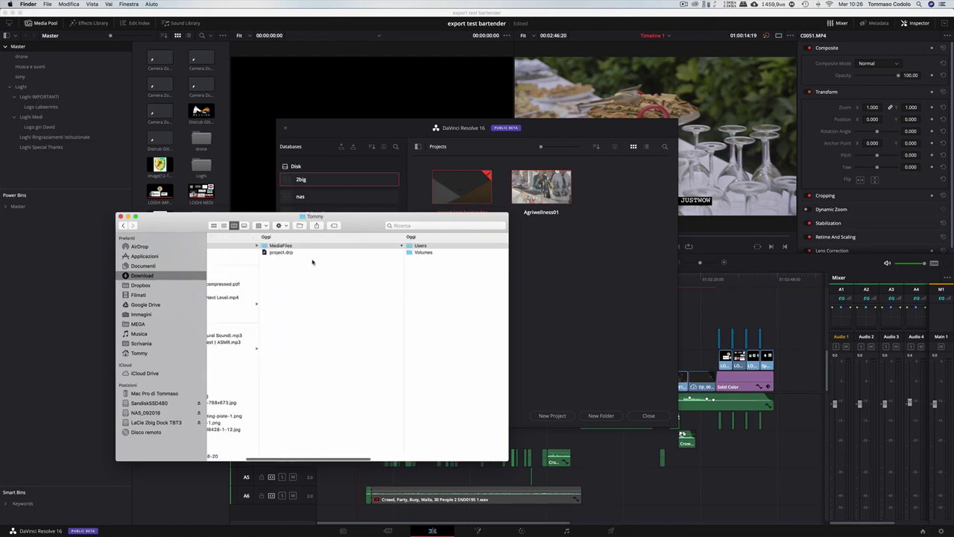
scroll(313, 262, "right", 5)
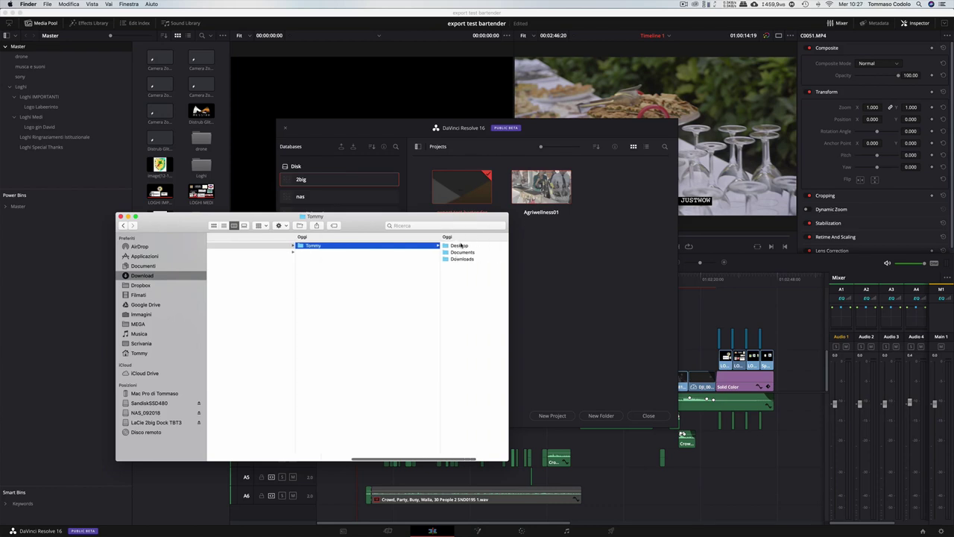
left_click(459, 245)
left_click(387, 246)
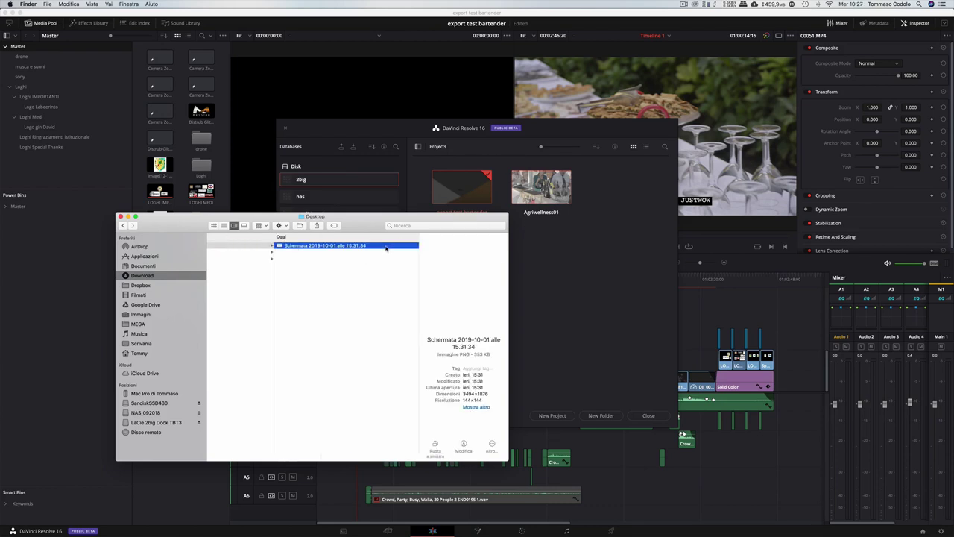
scroll(290, 247, "left", 3)
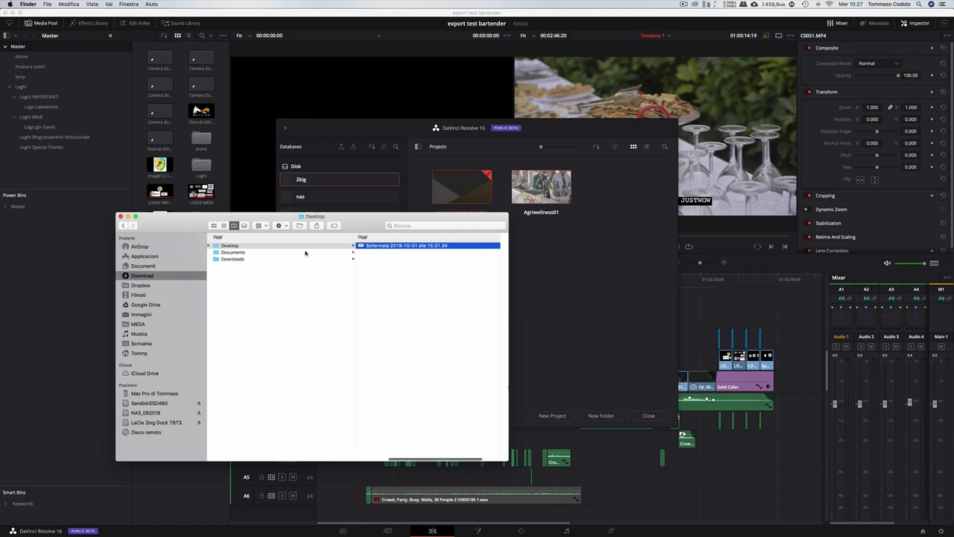
- Browse Documents > Soundly Audio and select the first crowd-cheering sound file
left_click(302, 253)
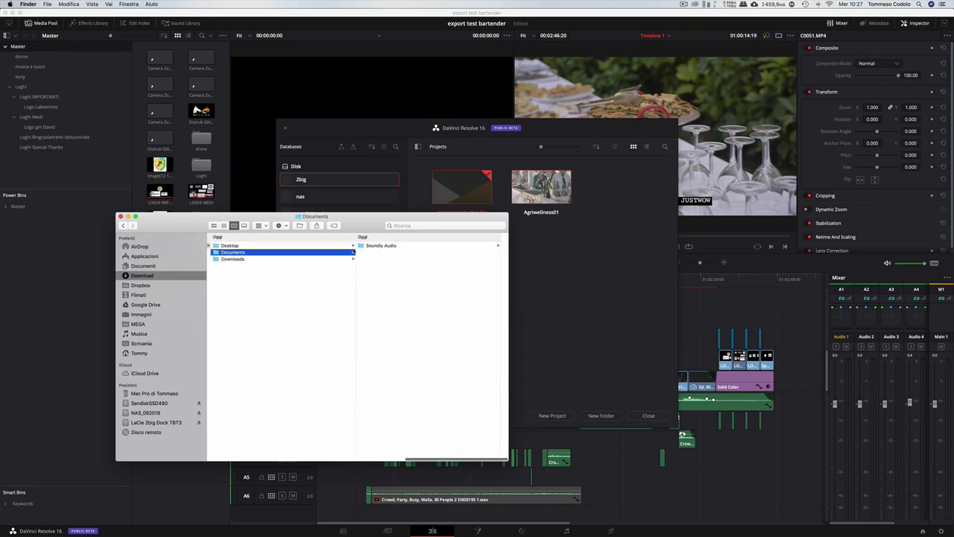
left_click(378, 247)
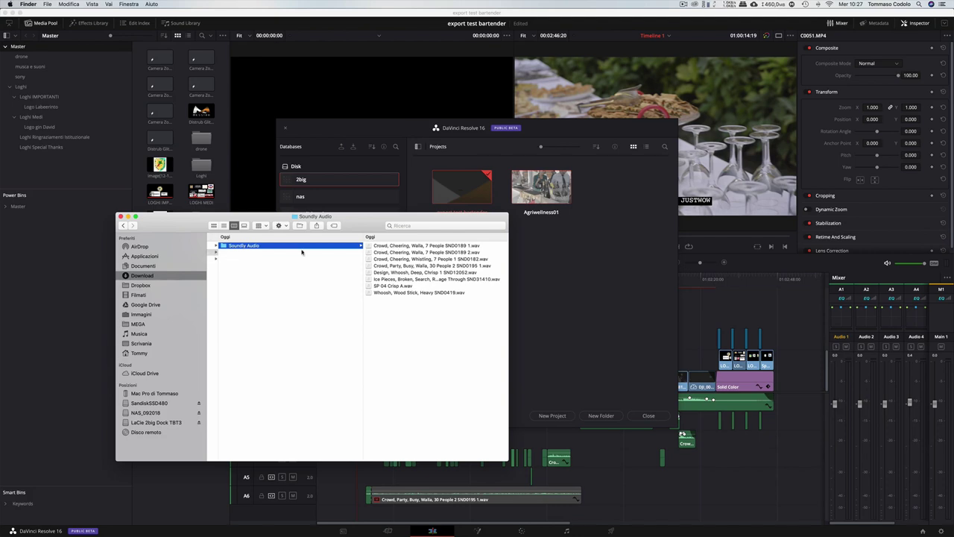
left_click(398, 246)
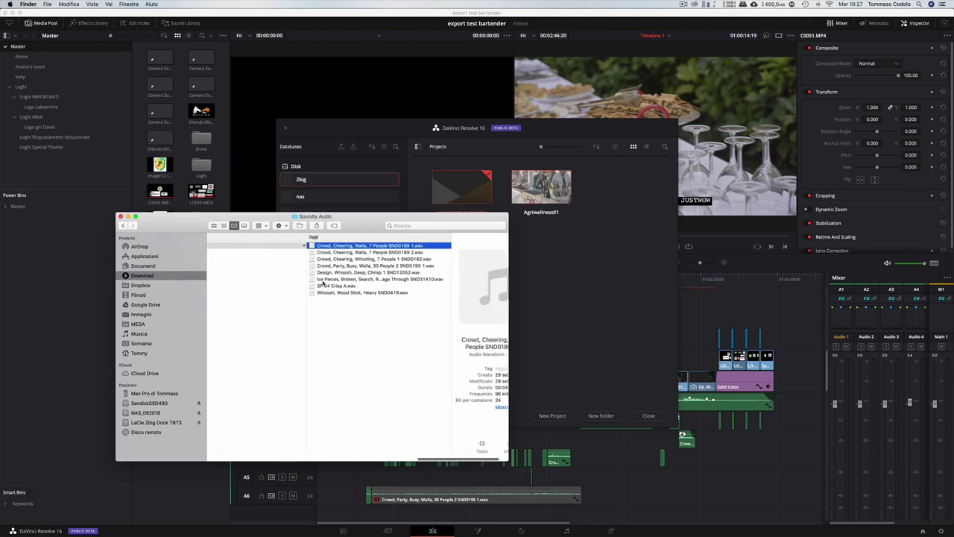
- Browse Downloads > justwow logo folders, previewing the Schermata screenshot and logo-justwow_b-01.jpg
scroll(323, 283, "left", 5)
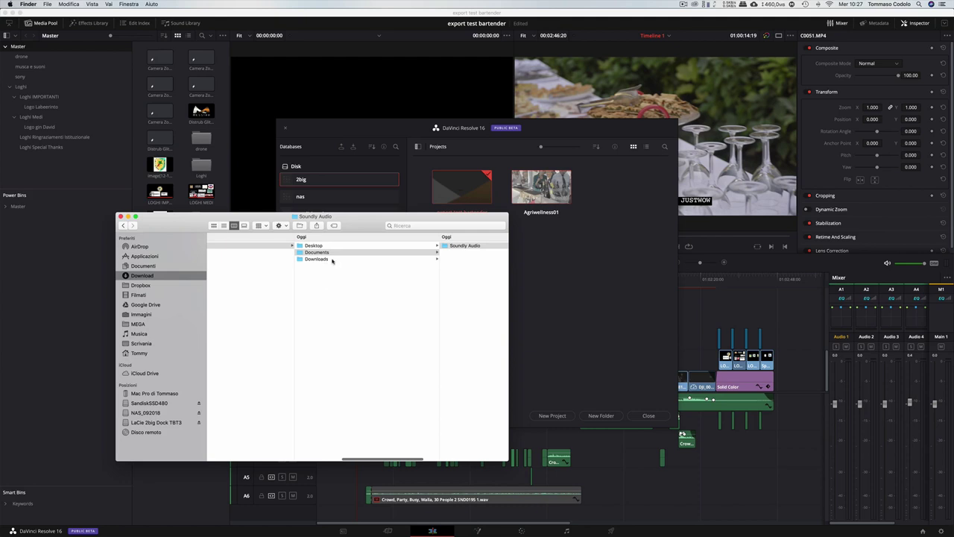
left_click(333, 259)
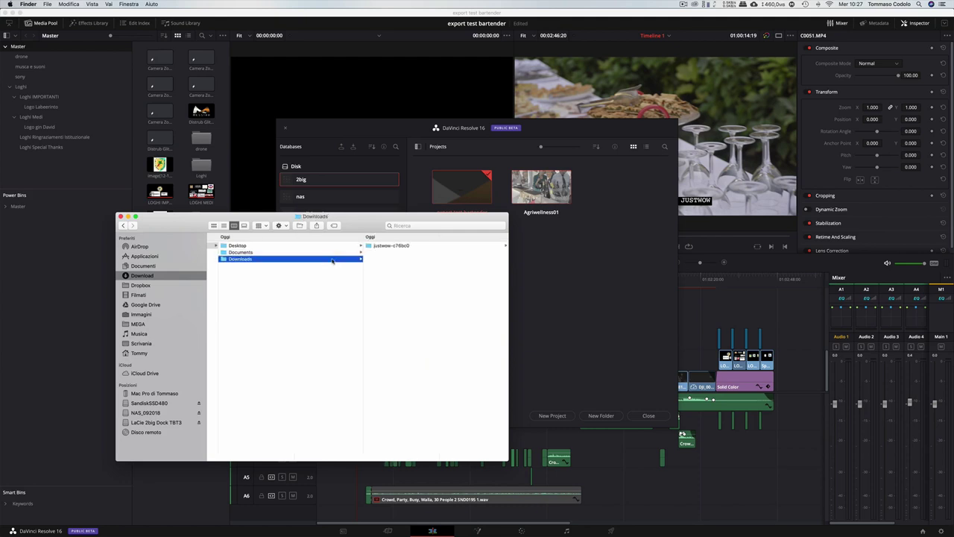
left_click(391, 245)
left_click(395, 246)
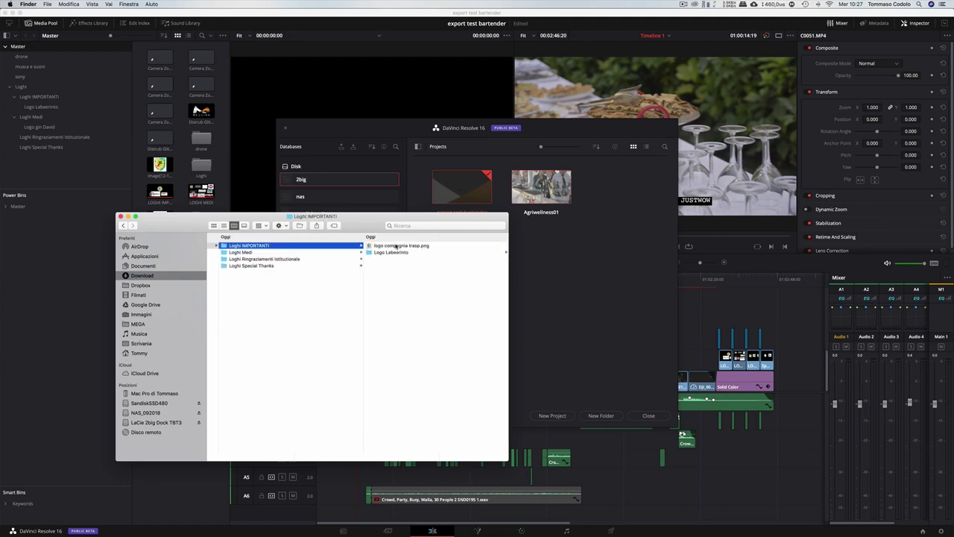
left_click(306, 265)
left_click(396, 257)
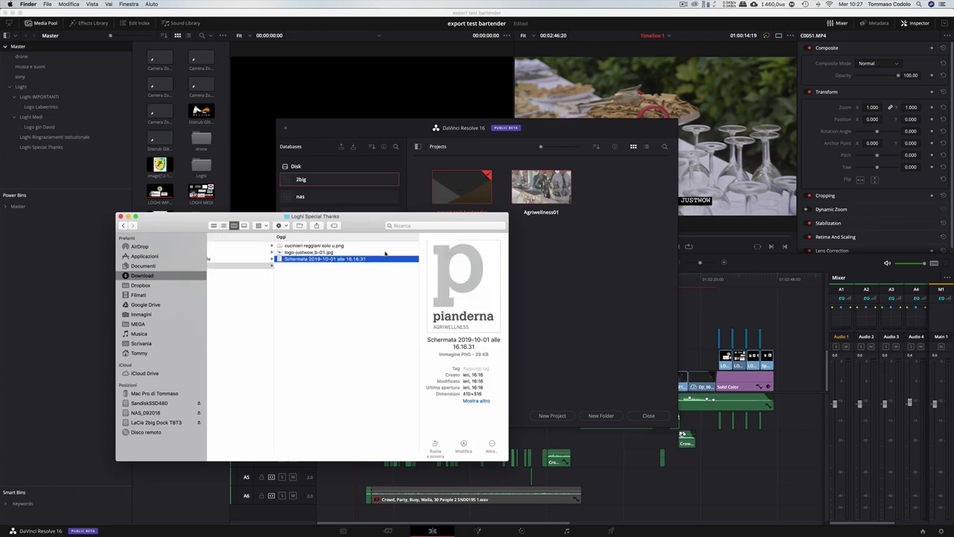
left_click(386, 252)
- Scroll the column view back left and open the Volumes folder
scroll(386, 252, "left", 15)
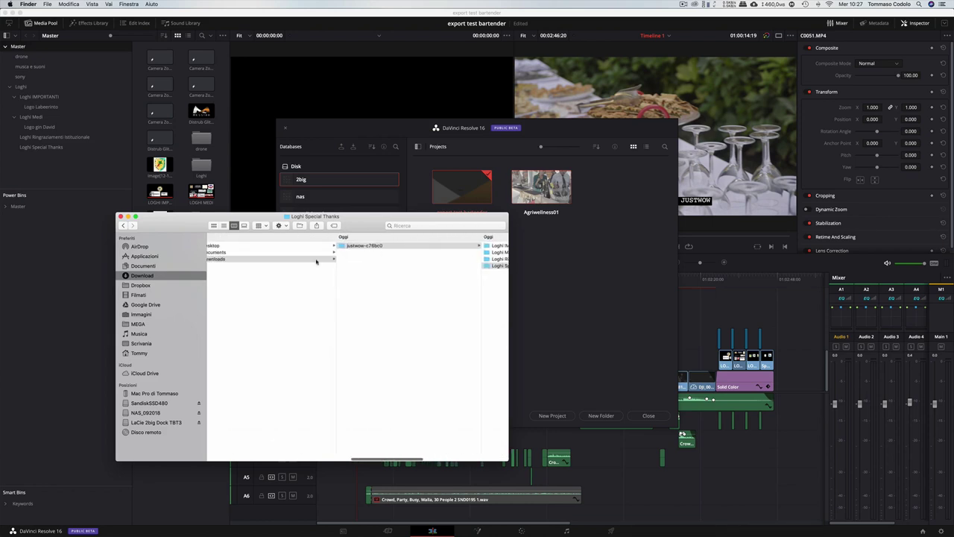
scroll(286, 270, "left", 5)
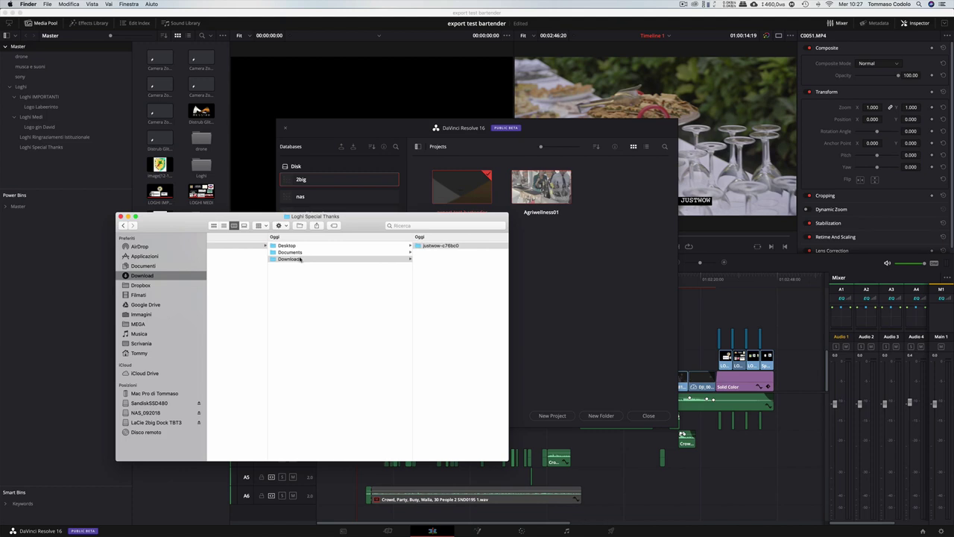
scroll(313, 261, "left", 5)
scroll(274, 254, "left", 5)
left_click(259, 253)
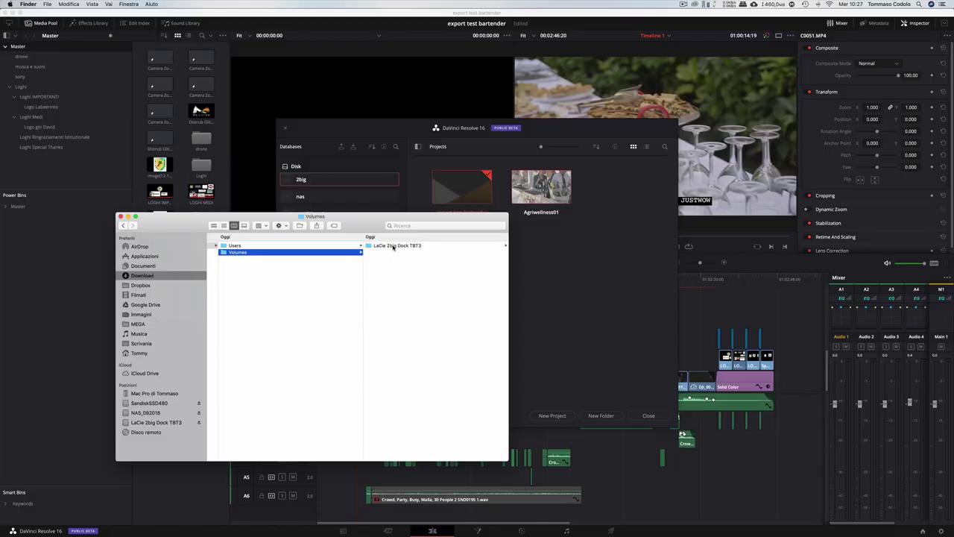
- Open the LaCie 2big Dock TBT3 drive, browse Download e acquisti, then select Eventi
double_click(394, 246)
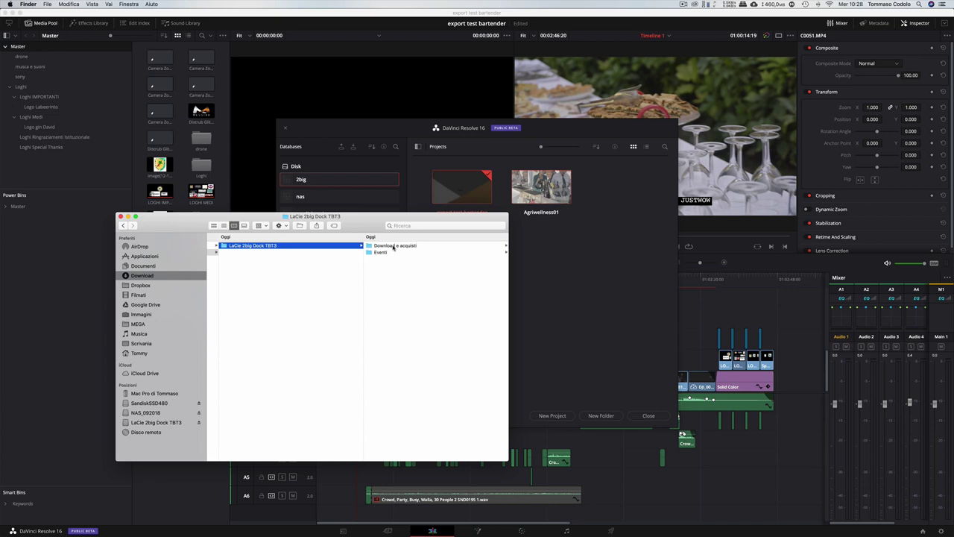
double_click(393, 247)
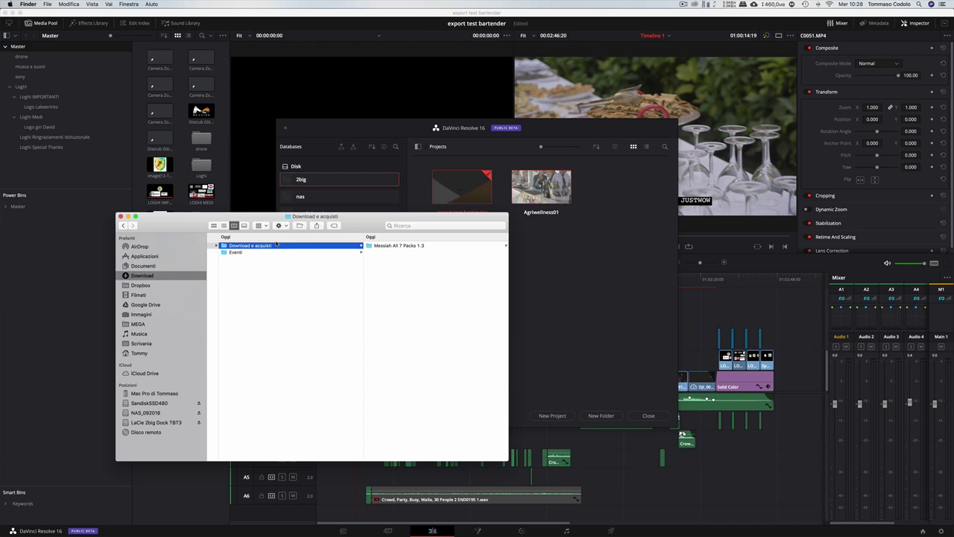
double_click(404, 246)
key("super+bracketleft")
left_click(337, 252)
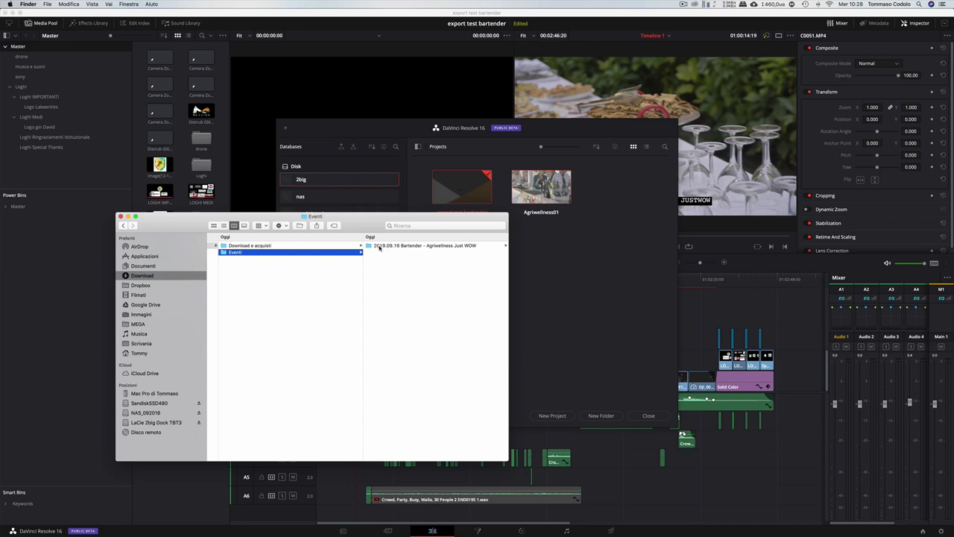
- Browse the 2019.09.16 Bartender event's sony footage, musica e suoni and drone folders, then scroll back
left_click(420, 248)
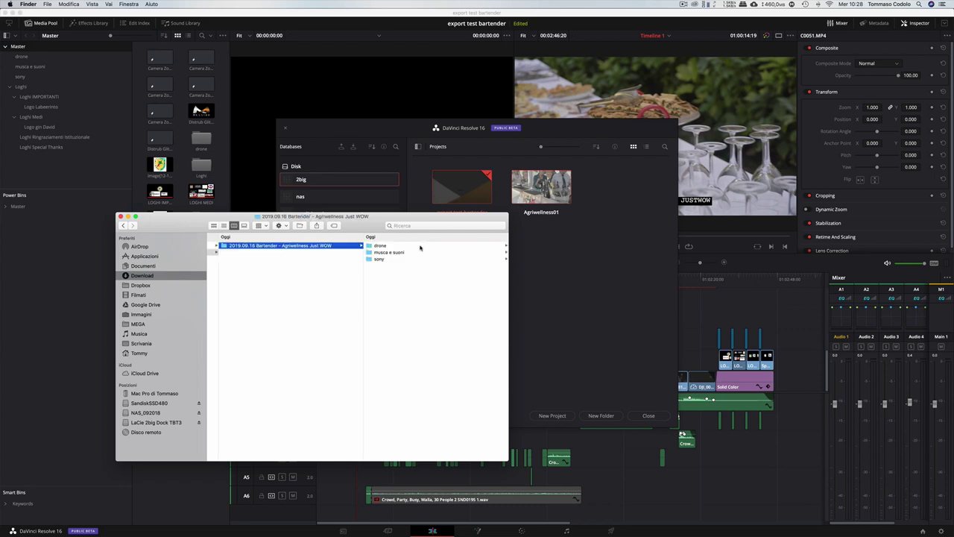
left_click(380, 259)
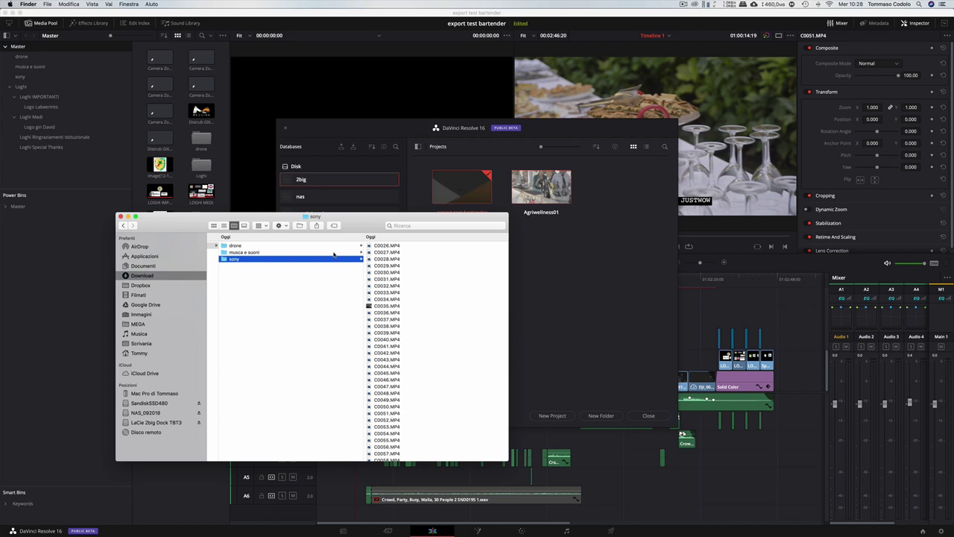
left_click(324, 252)
left_click(321, 245)
scroll(318, 278, "left", 5)
scroll(317, 282, "left", 10)
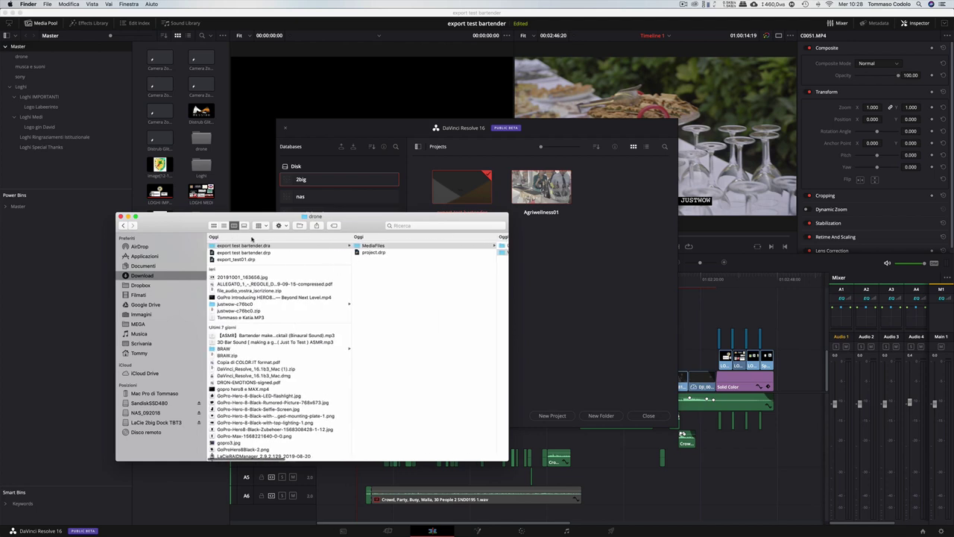
- Confirm via Ottieni informazioni that export test bartender.dra is 92,32 GB, then return to Resolve
left_click(286, 246)
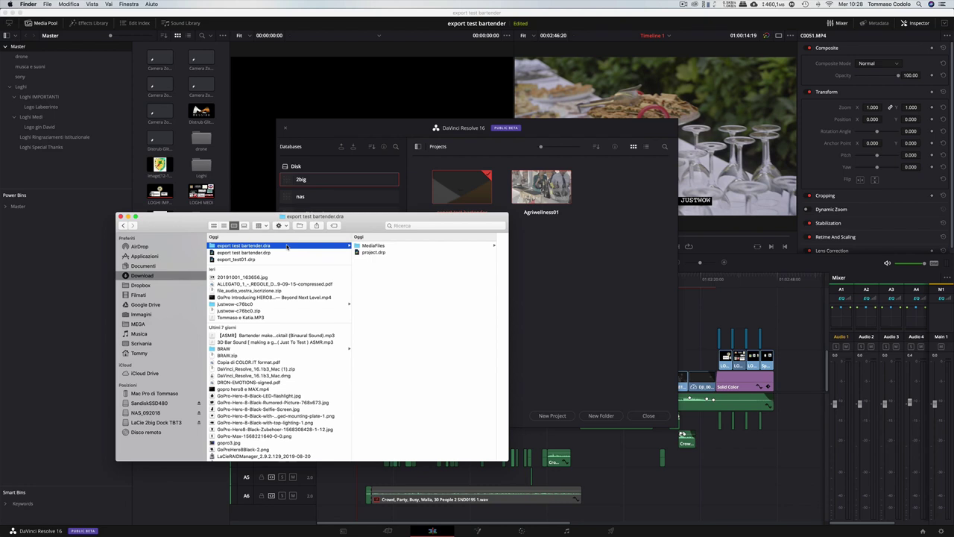
left_click(273, 249)
right_click(273, 249)
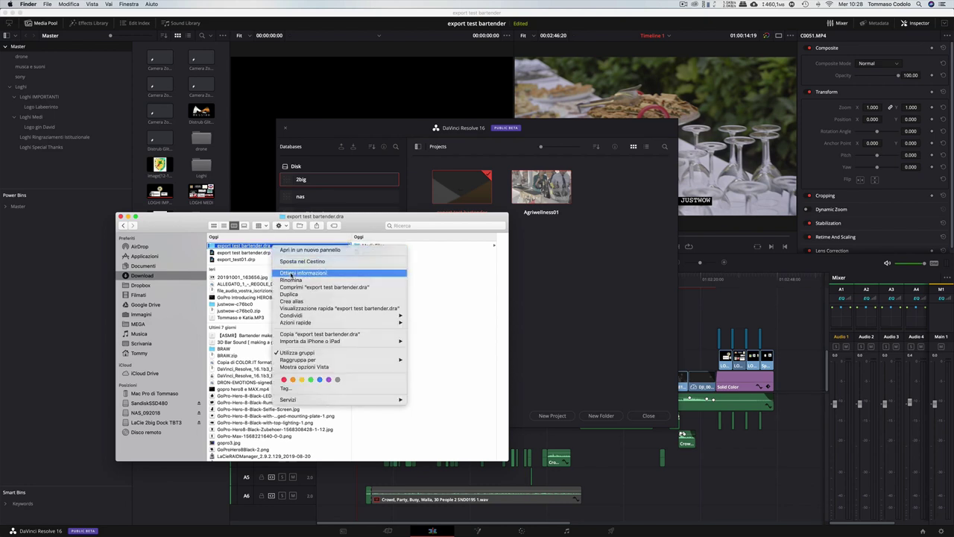
left_click(290, 275)
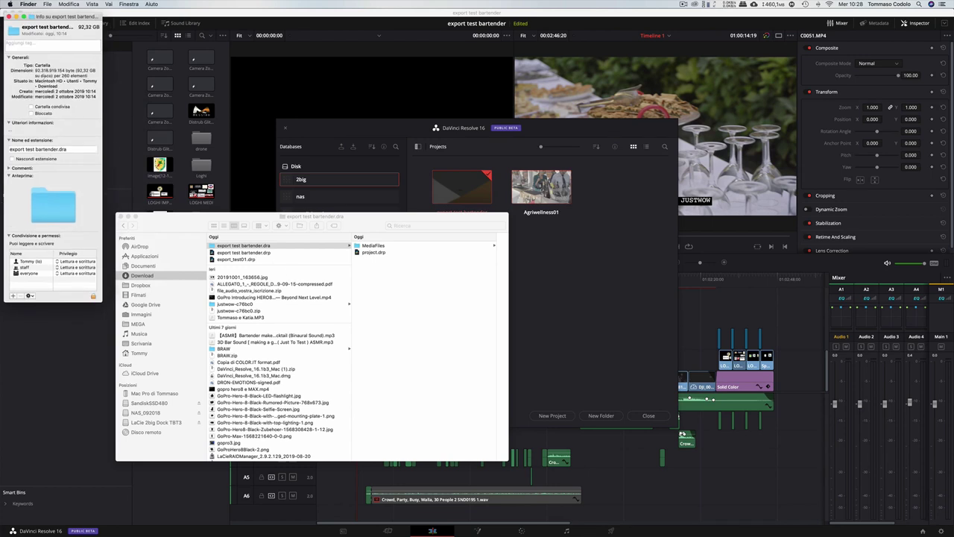
left_click_drag(76, 69, 97, 69)
key("super+w")
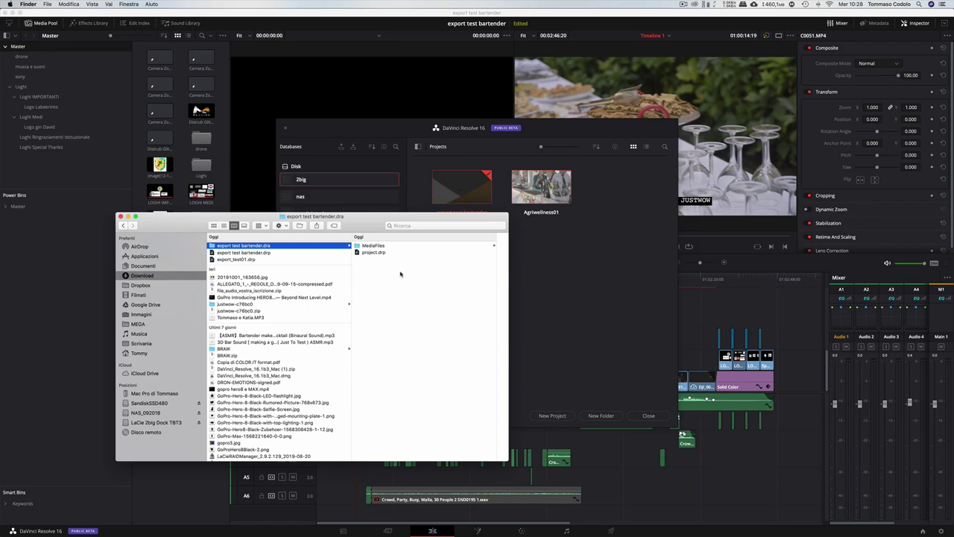
left_click(564, 272)
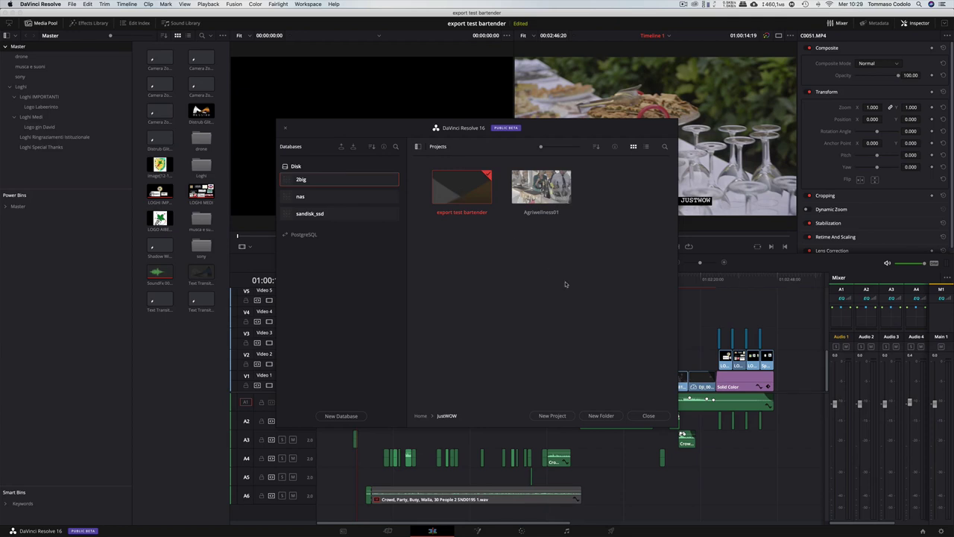
- Restore export test bartender.dra from the Project Manager under the name Copy of export test bartender
right_click(565, 284)
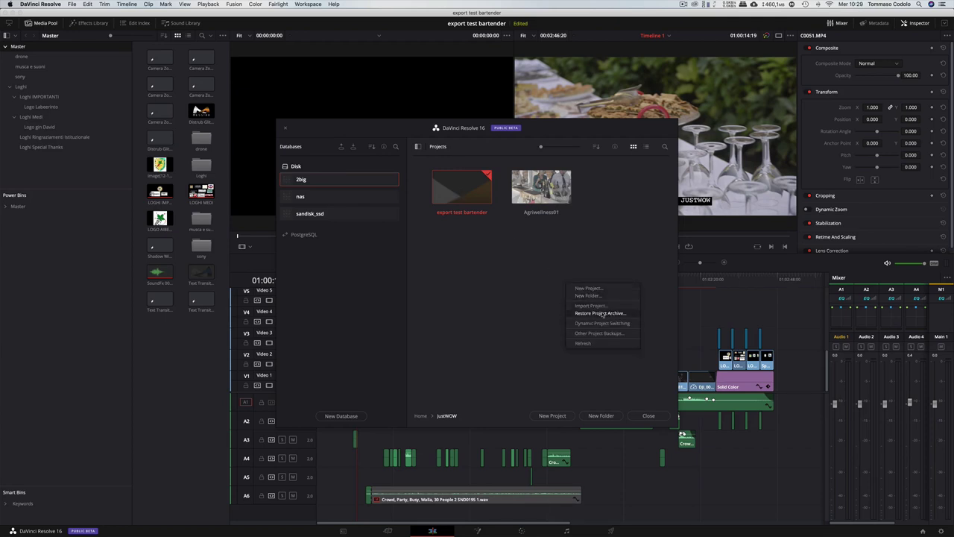
left_click(601, 314)
left_click(463, 297)
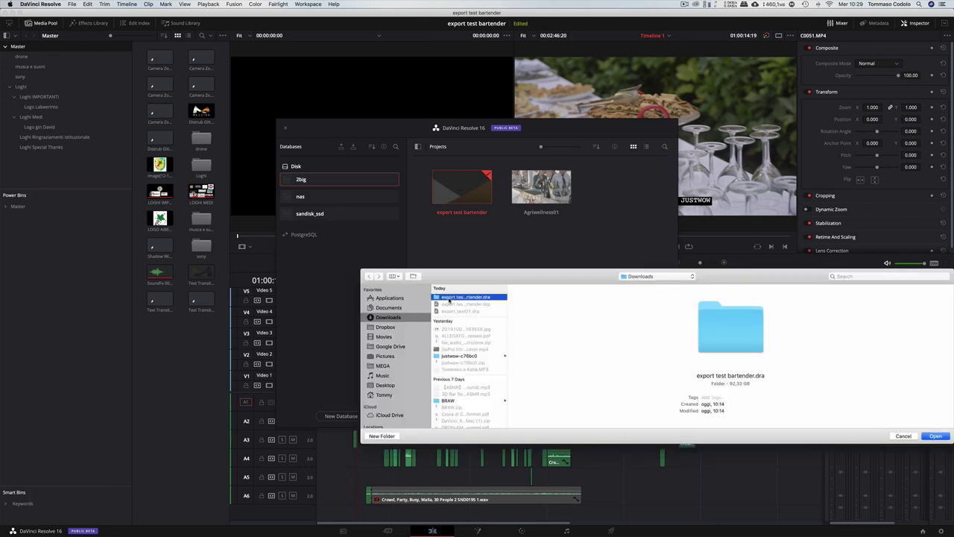
left_click(936, 436)
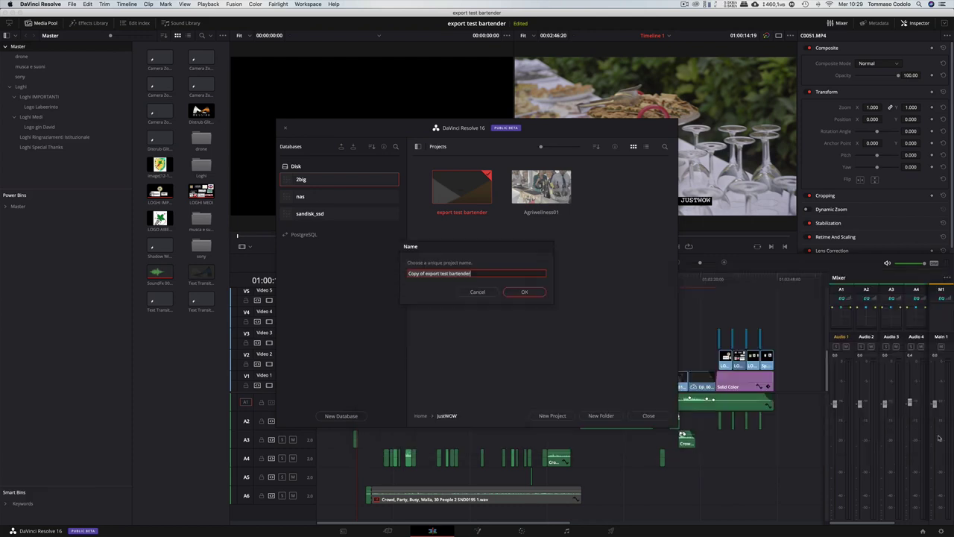
left_click(528, 291)
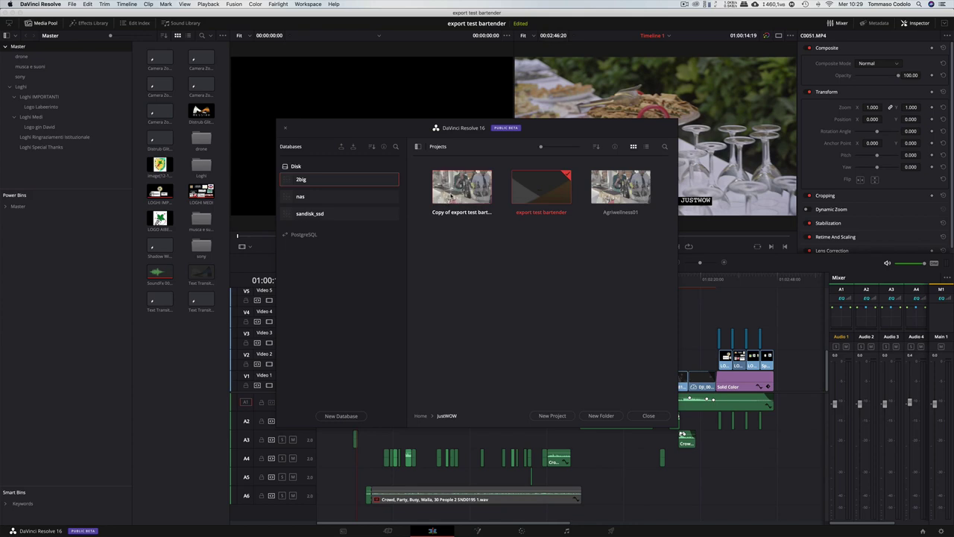
double_click(459, 188)
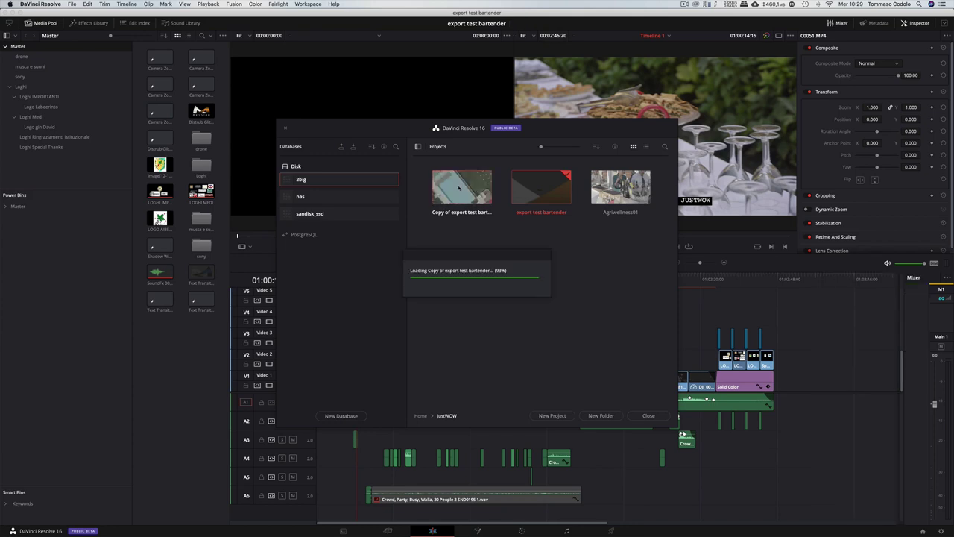